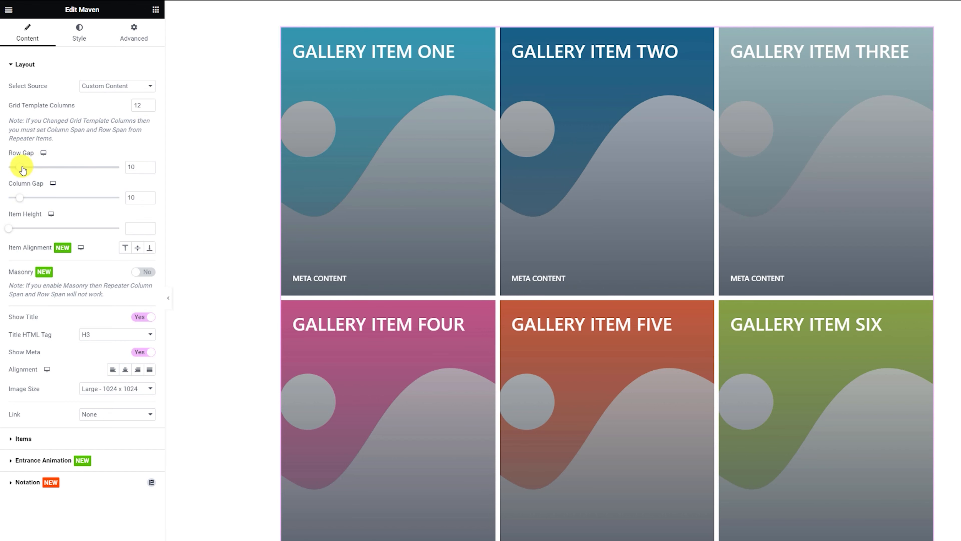
Configure the gallery layout with row and column gaps of 30, top item alignment and Full image size.
left_click_drag(23, 169, 43, 201)
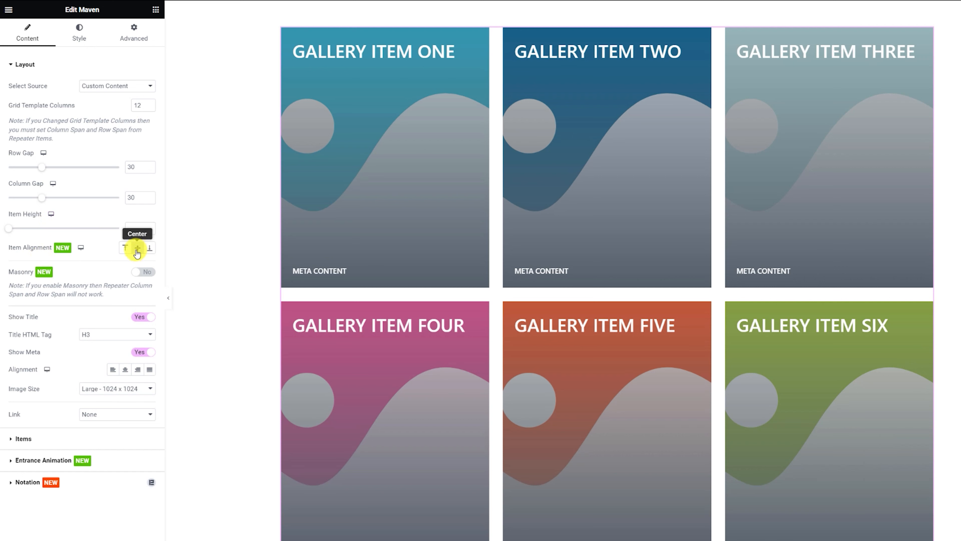
left_click(124, 248)
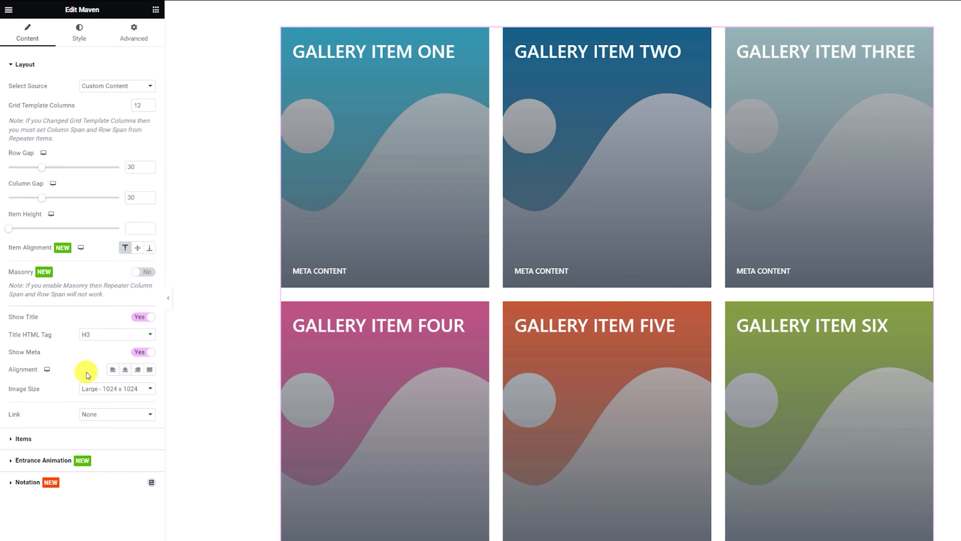
left_click(127, 390)
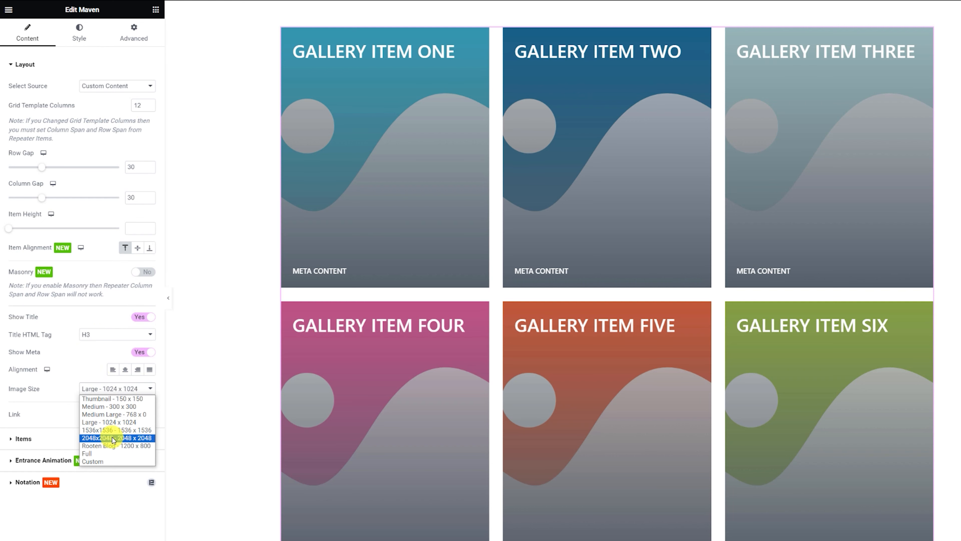
left_click(108, 454)
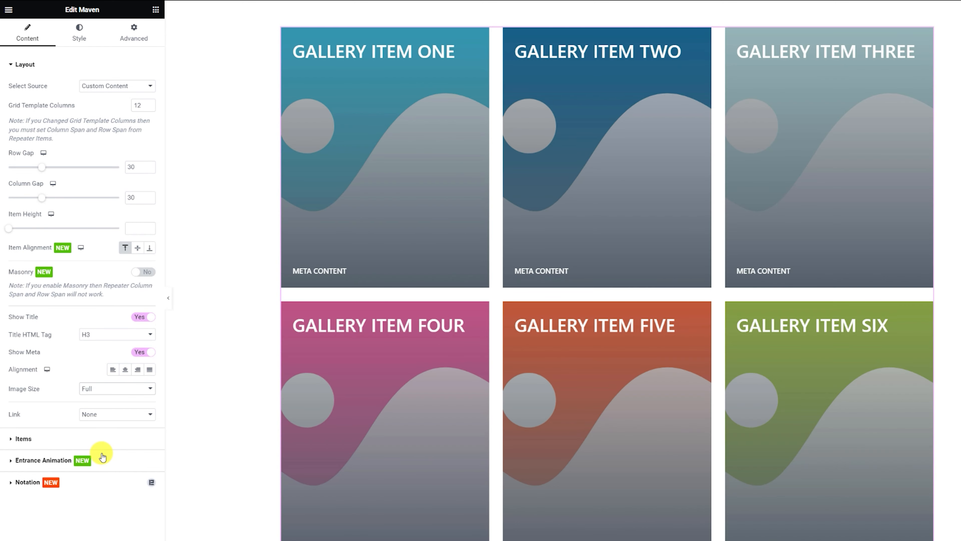
Replace the first gallery item's image with the pink fish picture from the media library.
left_click(67, 442)
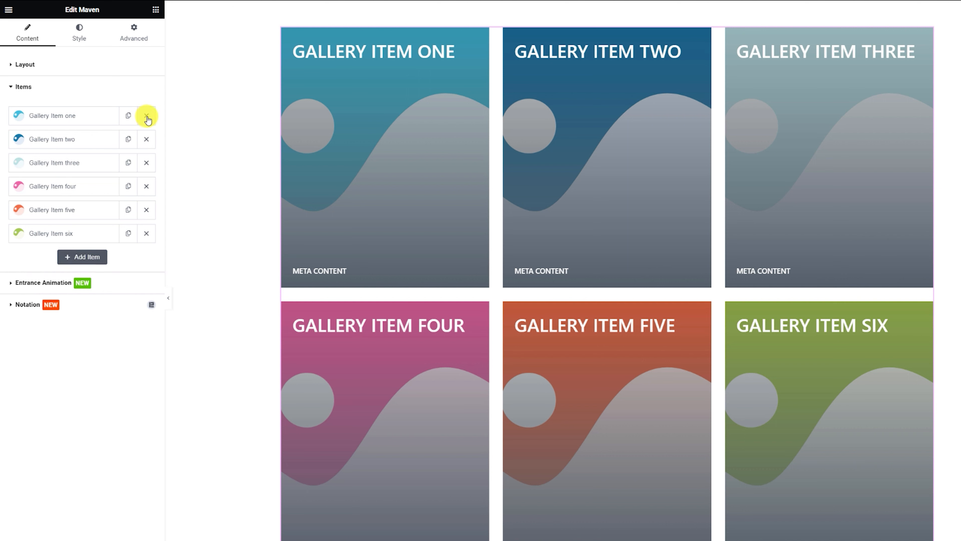
left_click(82, 119)
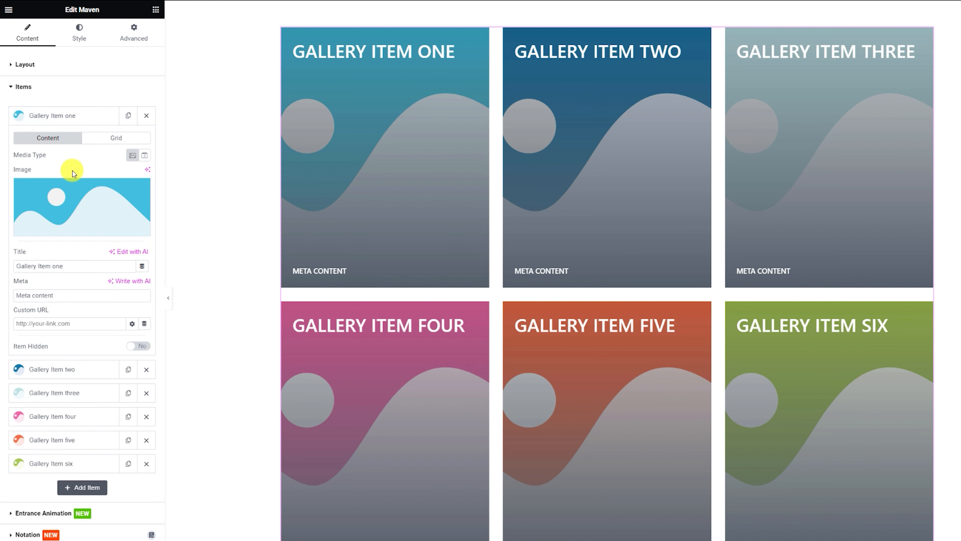
left_click(71, 187)
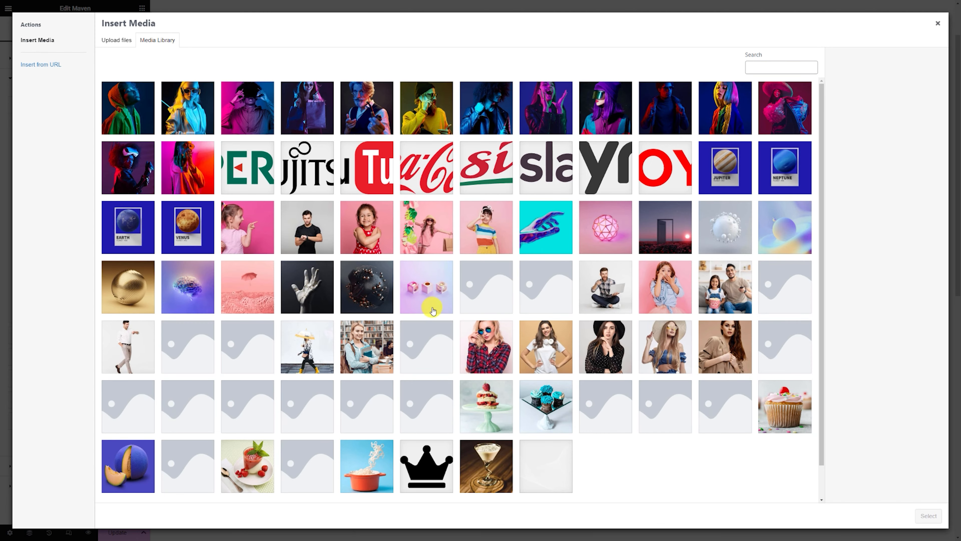
scroll(433, 314, "down", 1)
scroll(492, 378, "down", 5)
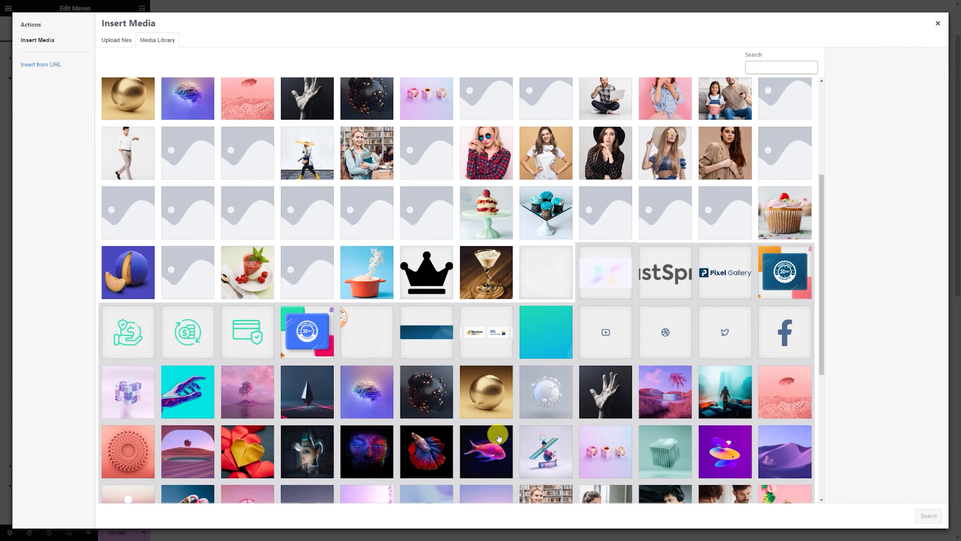
left_click(499, 386)
left_click(928, 515)
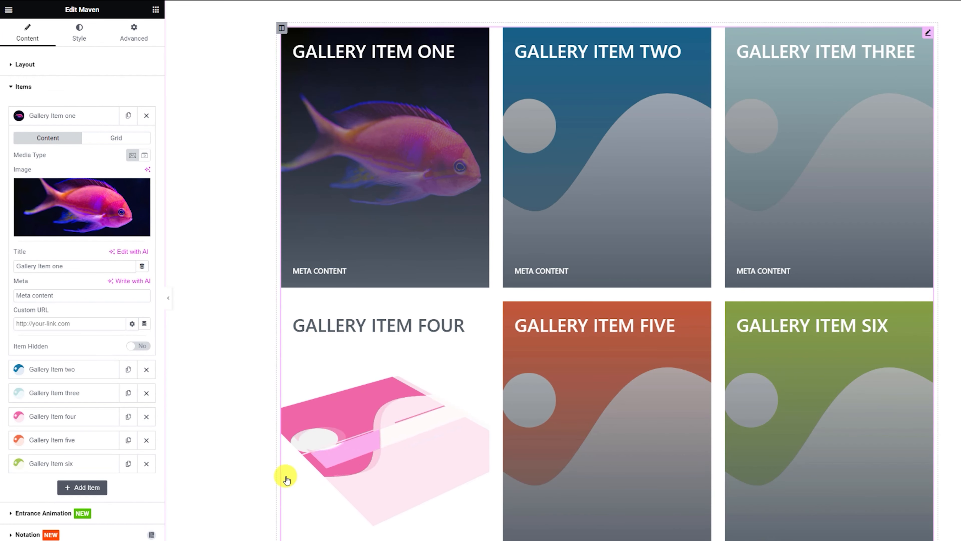
Set the first gallery item's title to "Vertebrata" and its meta text to "Sea Fish", and collapse the item.
triple_click(67, 266)
type("Vertebrata")
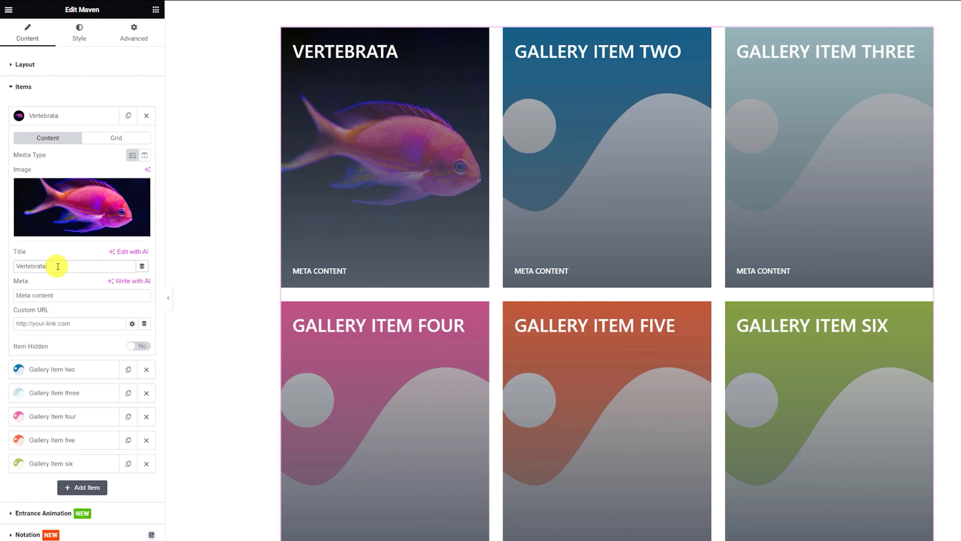
left_click_drag(57, 296, 14, 296)
type("Sea Fish")
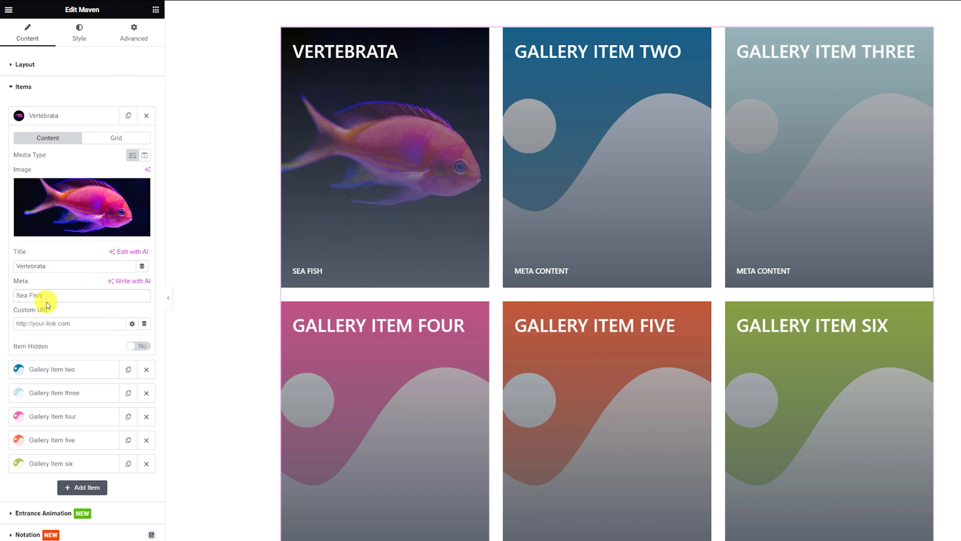
left_click(60, 118)
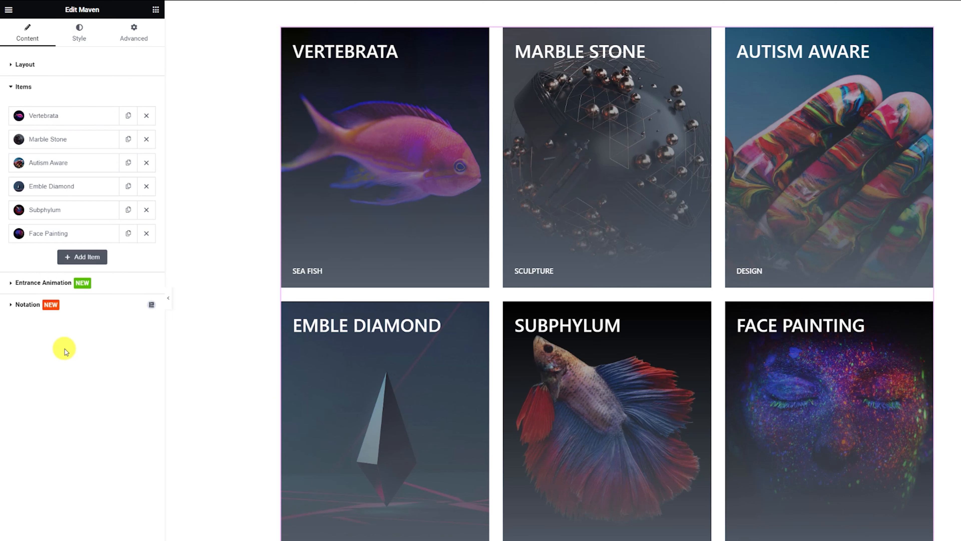
Try enabling the gallery's entrance animation to view its options, and switch it back off.
left_click(57, 283)
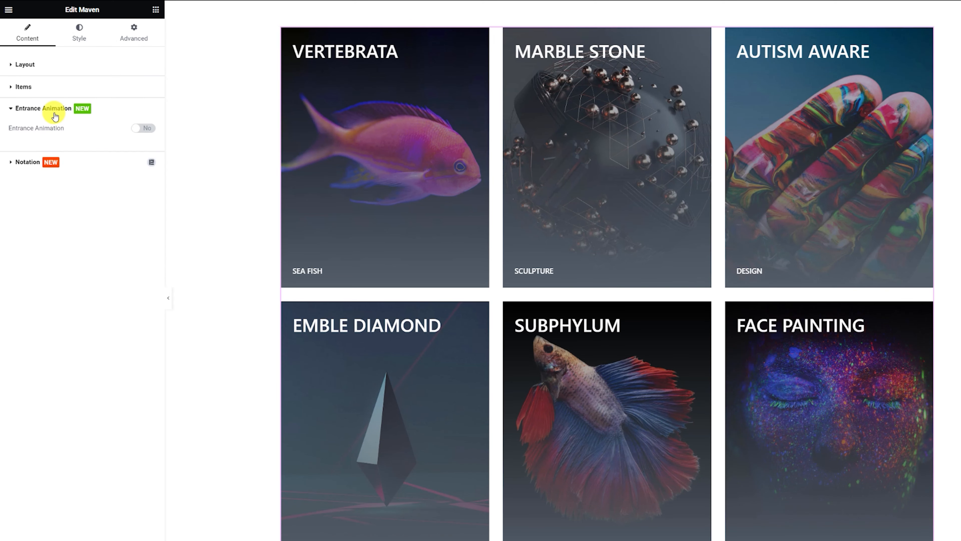
left_click(145, 128)
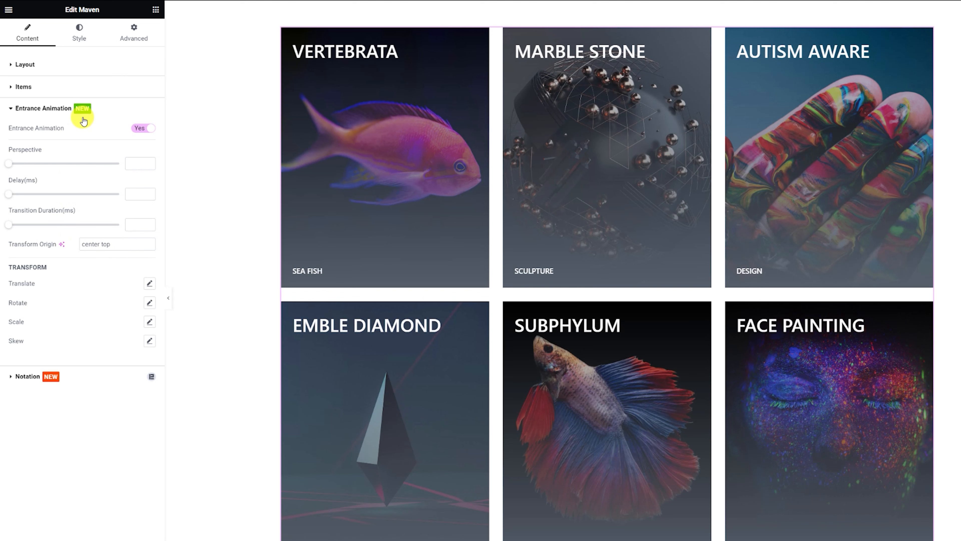
left_click(143, 132)
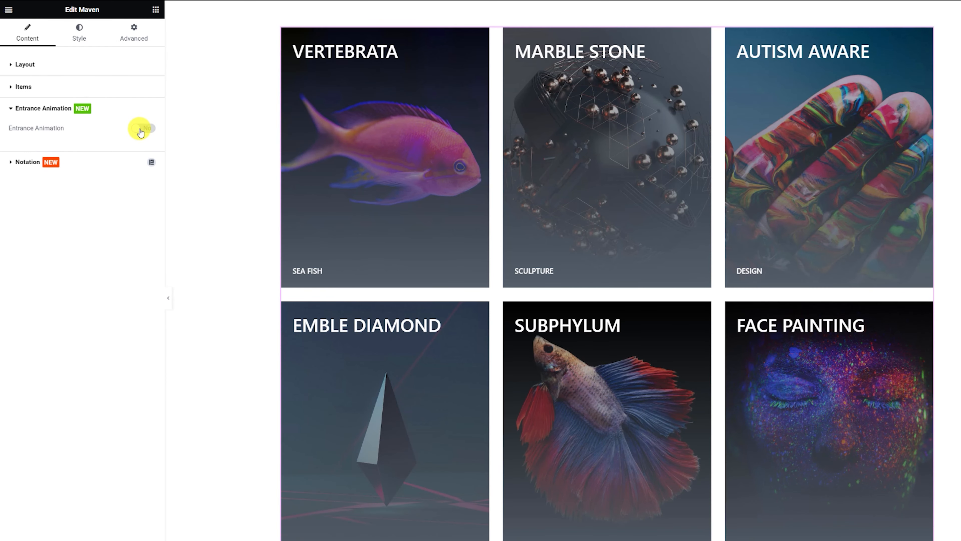
Give the gallery items a classic background in color #4848FF in their normal state, and copy the color code.
left_click(78, 40)
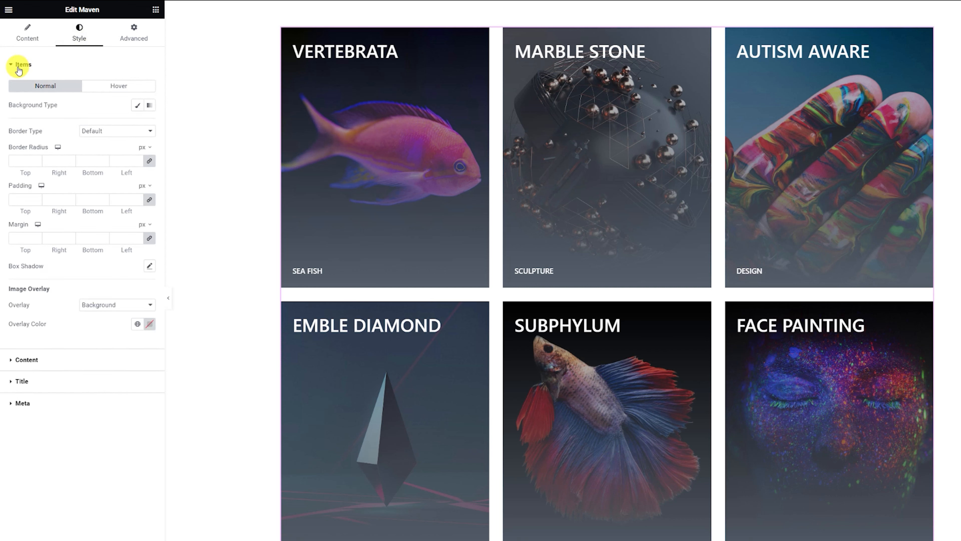
left_click(138, 105)
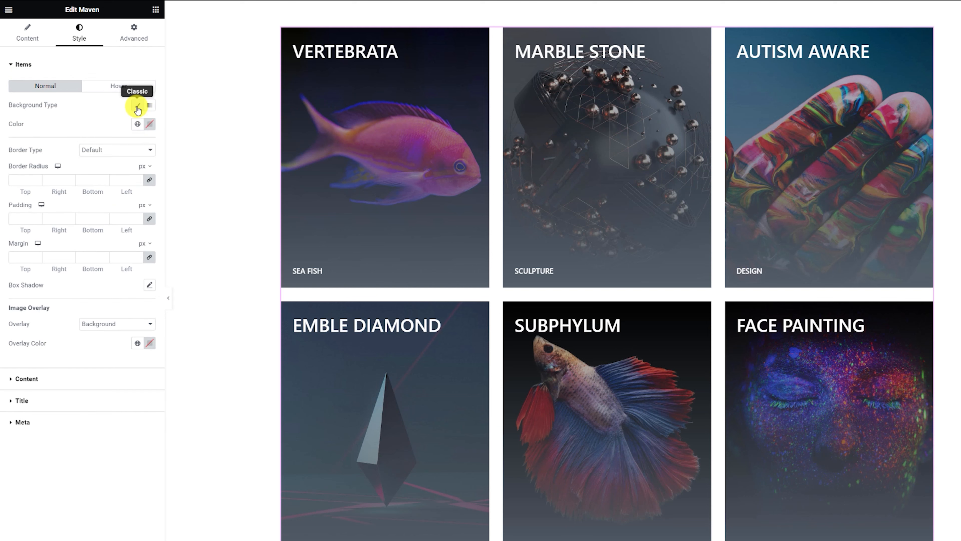
left_click(151, 125)
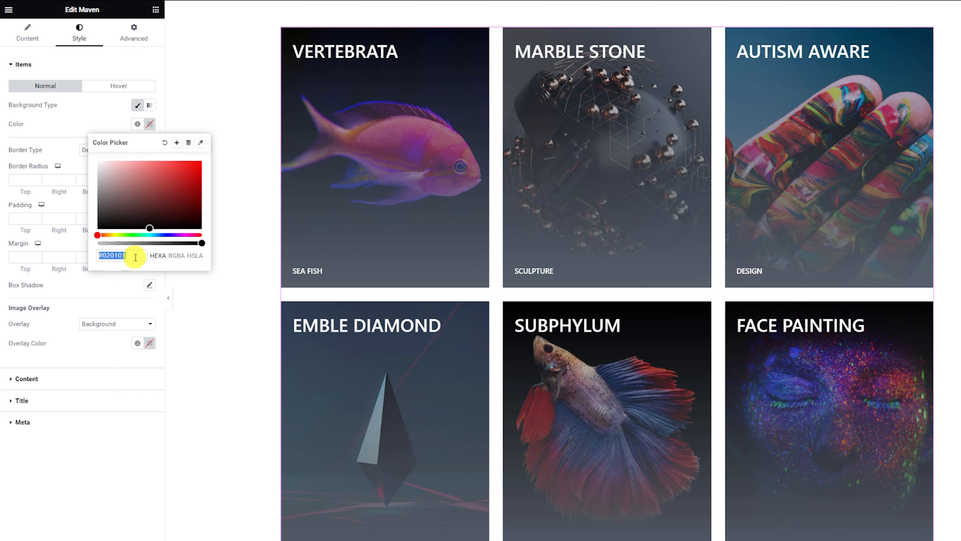
type("#4848FF")
left_click_drag(130, 257, 86, 254)
key("ctrl+c")
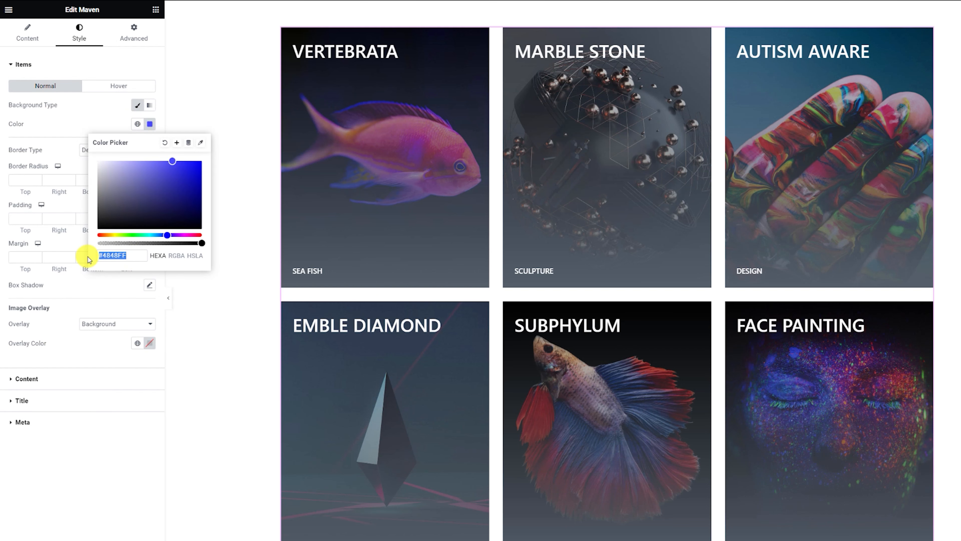
left_click(120, 125)
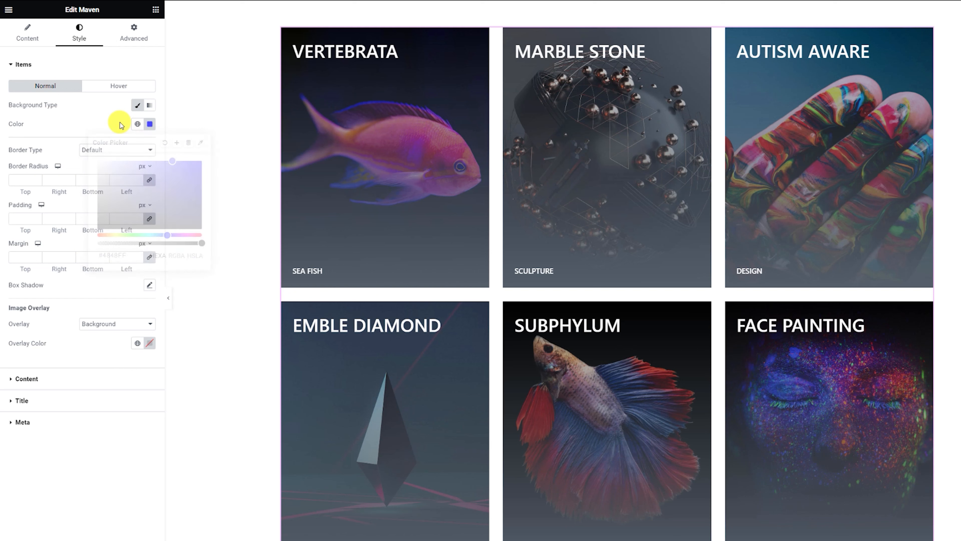
Add a solid 10 px border on all sides of the gallery items in color #4848FF.
left_click(109, 151)
left_click(98, 175)
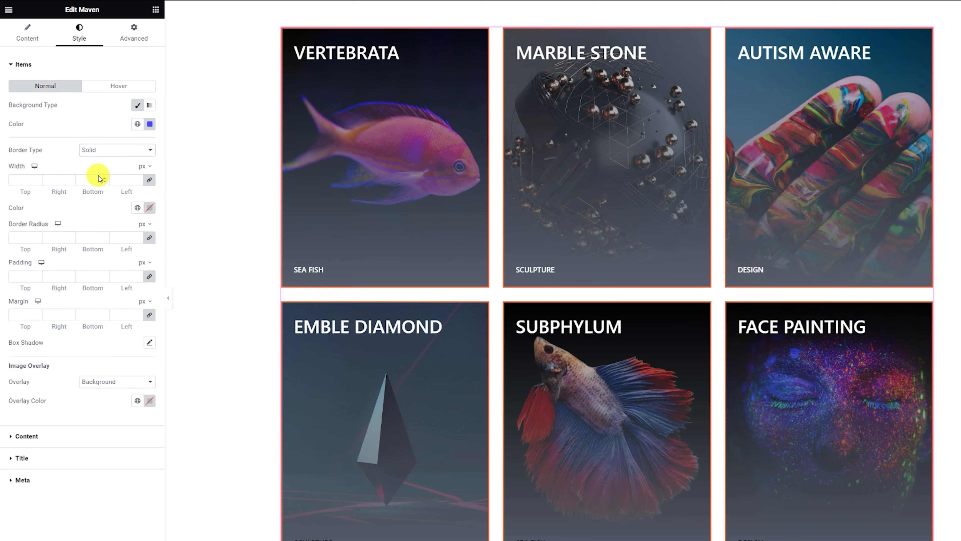
left_click(26, 181)
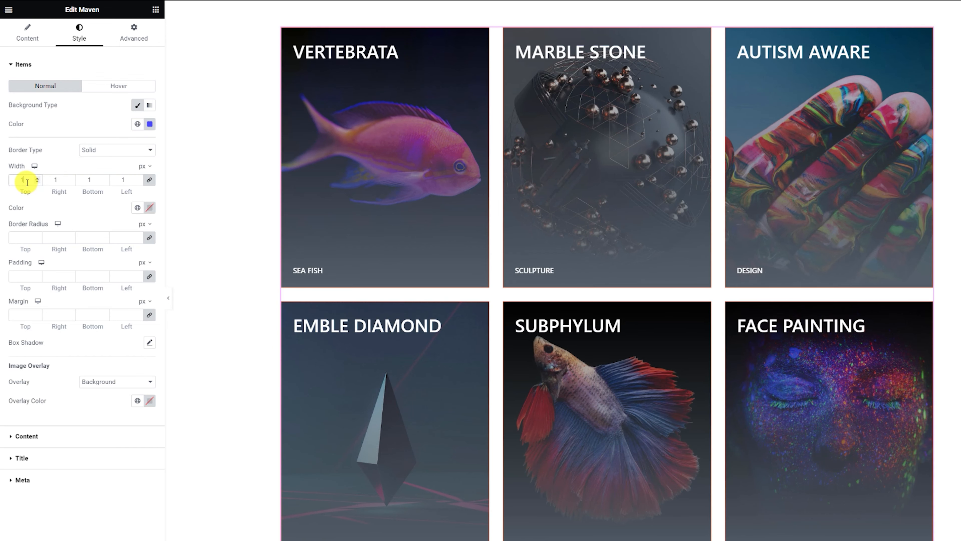
type("10")
left_click(151, 211)
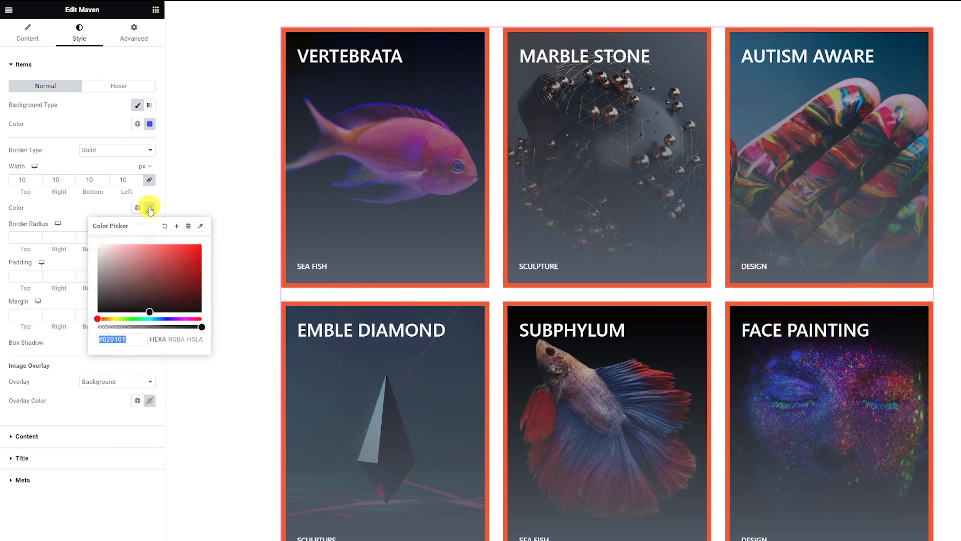
key("ctrl+v")
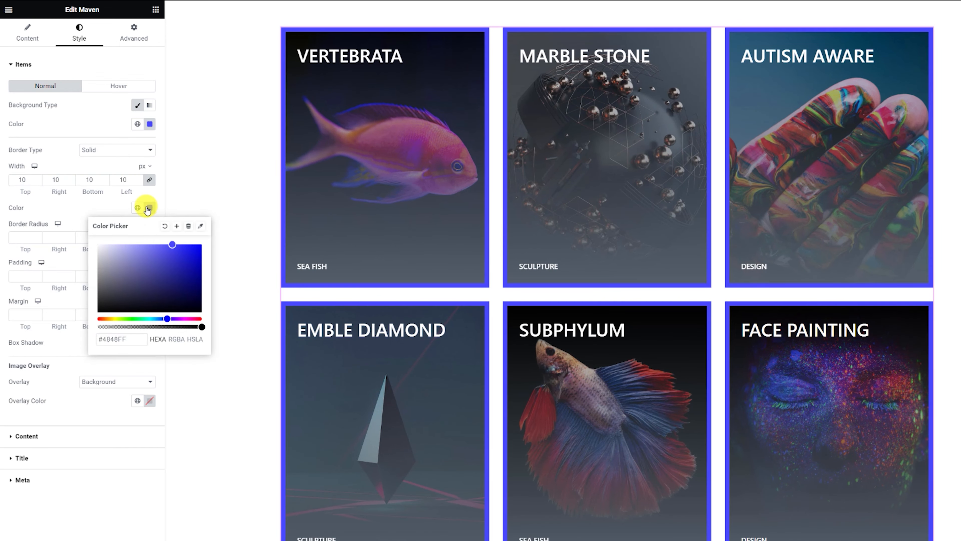
left_click(94, 207)
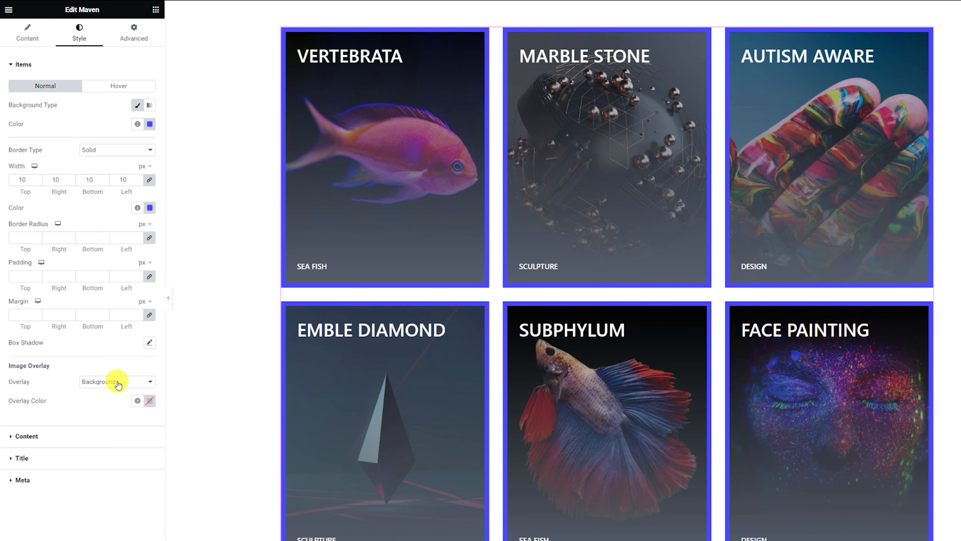
Make the image overlay color of the gallery items fully transparent (#02010100), keeping the Background overlay type.
left_click(137, 382)
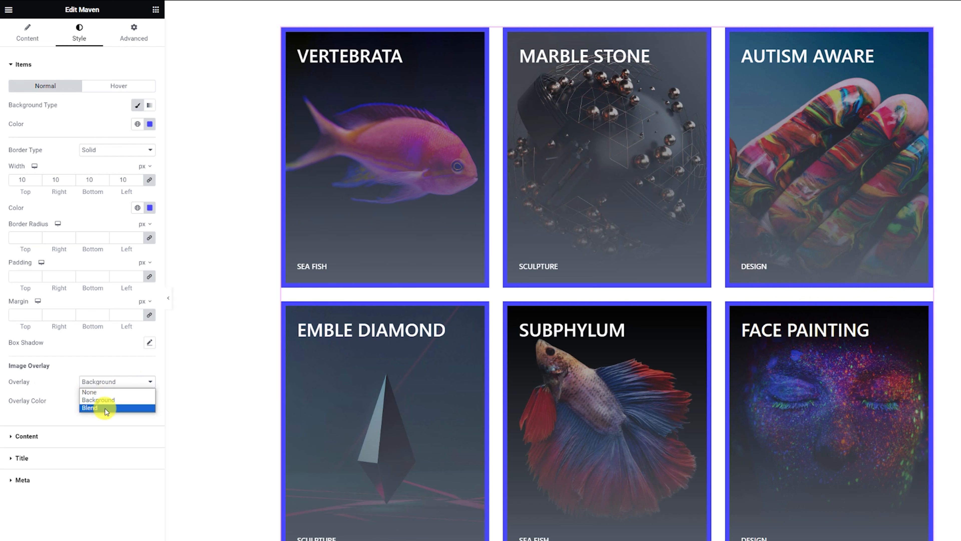
left_click(68, 380)
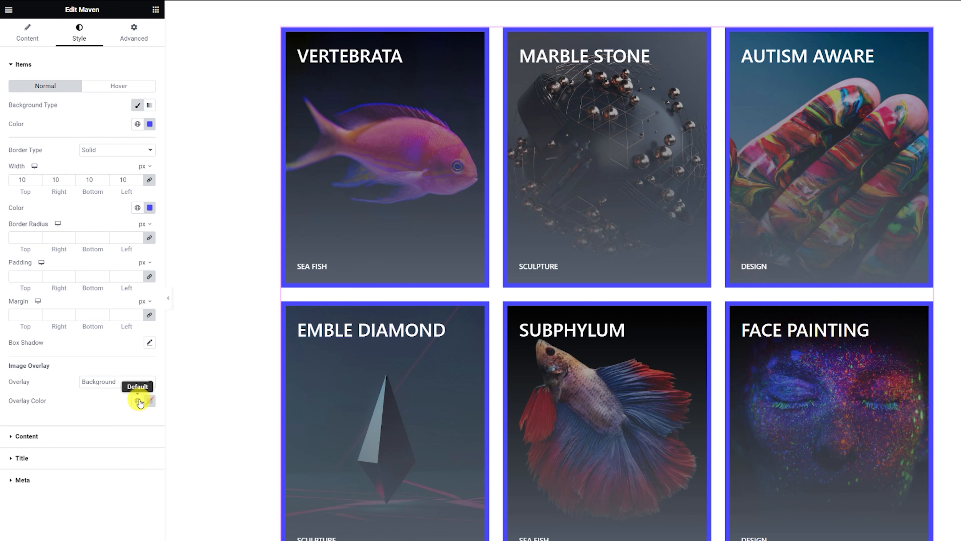
left_click(149, 401)
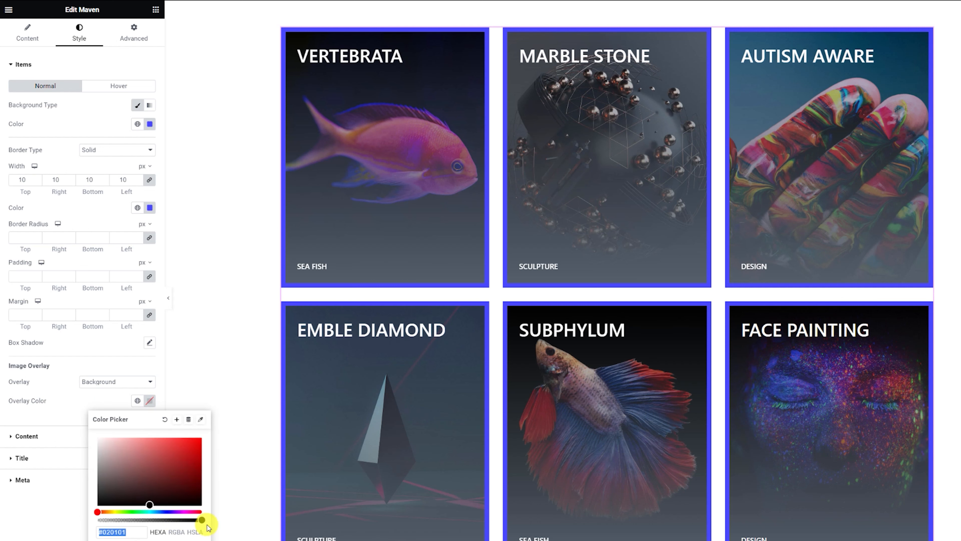
left_click_drag(202, 521, 92, 524)
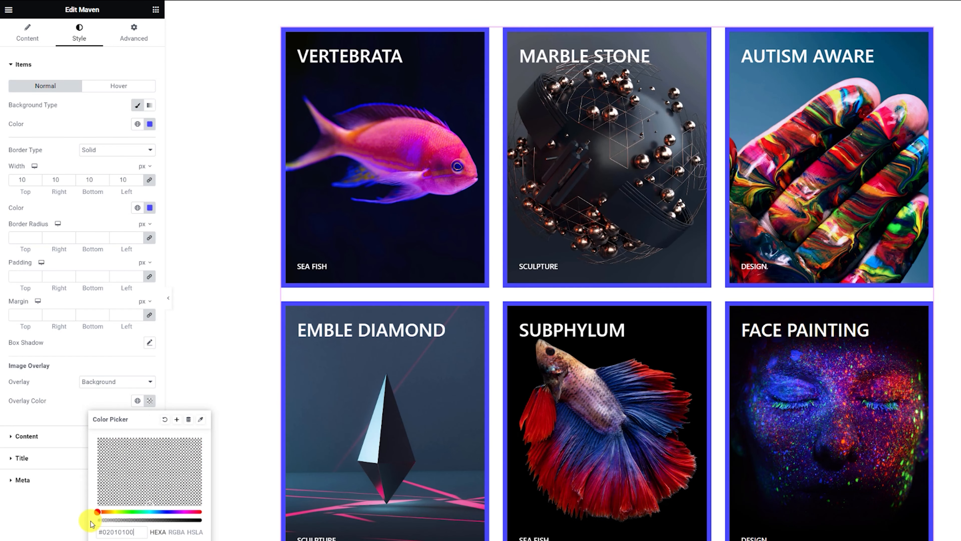
left_click(53, 513)
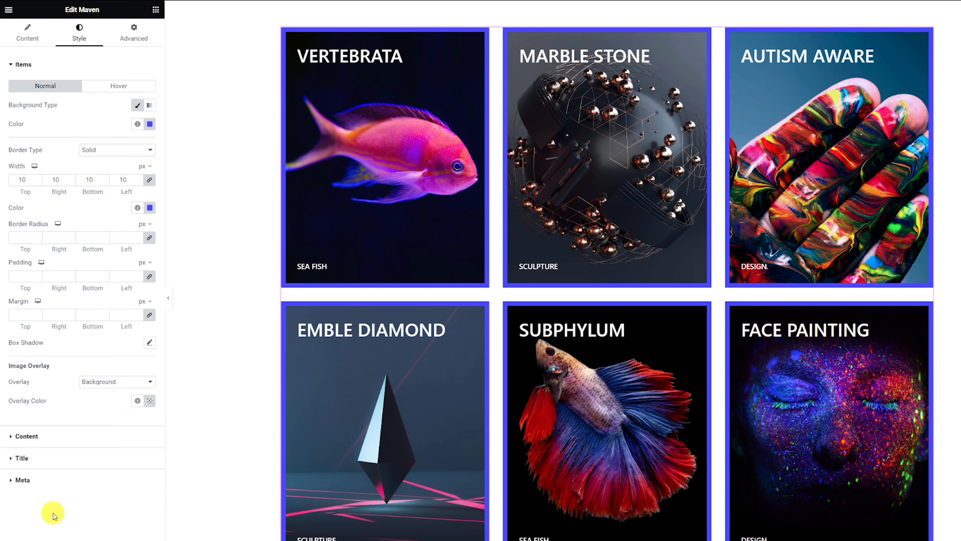
Set the title color of the gallery items' hover state to white (#FFFFFF).
left_click(118, 84)
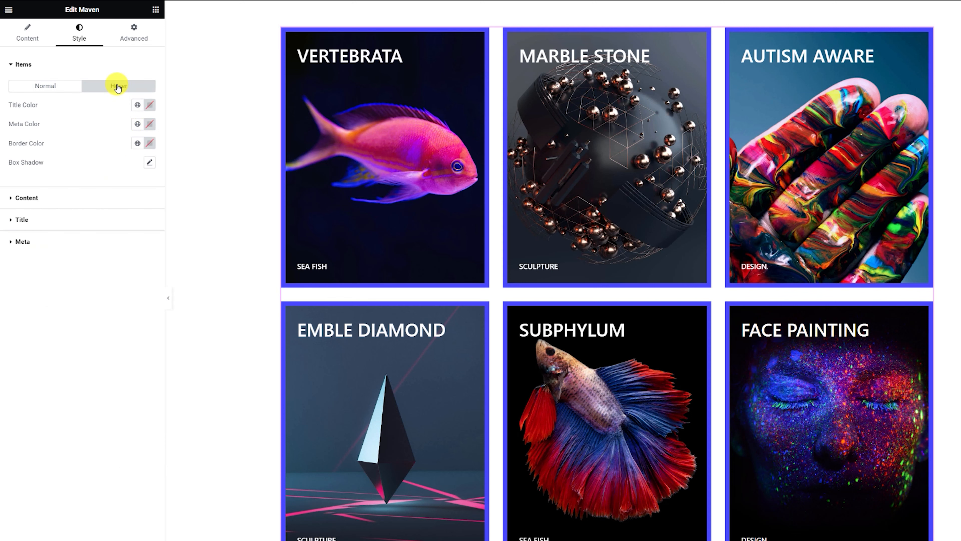
left_click(149, 105)
left_click(105, 151)
left_click(72, 107)
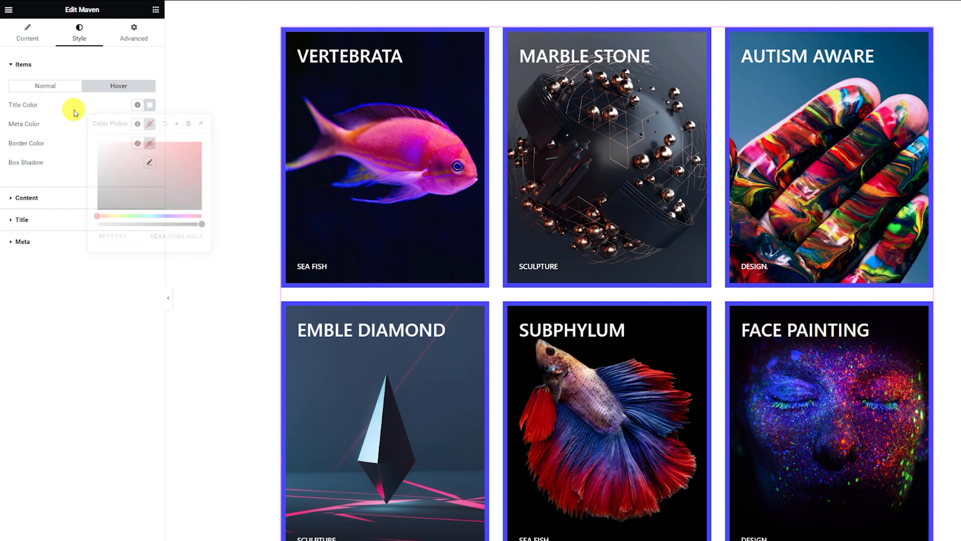
Set the meta color of the gallery items' hover state to semi-transparent white (#FFFFFFC4).
left_click(150, 124)
left_click_drag(122, 180, 97, 158)
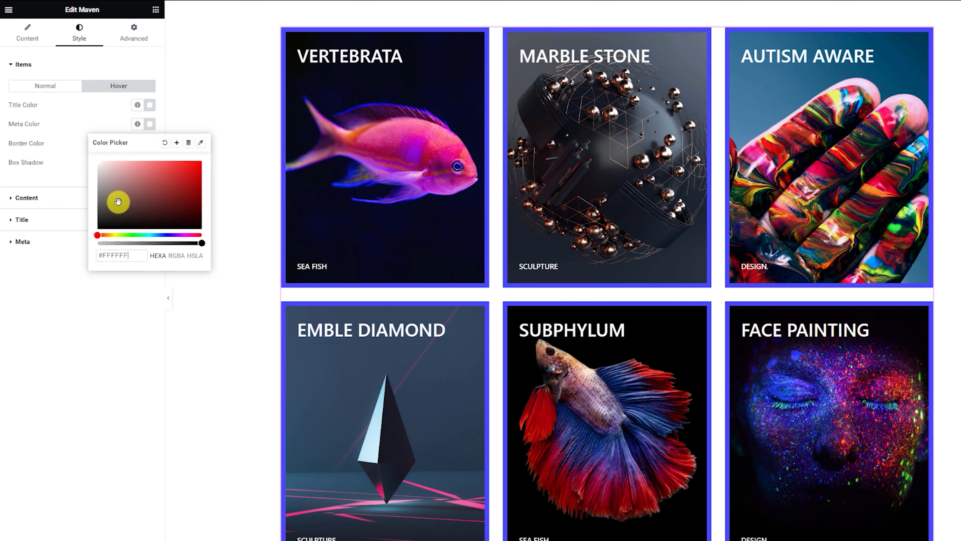
left_click_drag(200, 243, 176, 244)
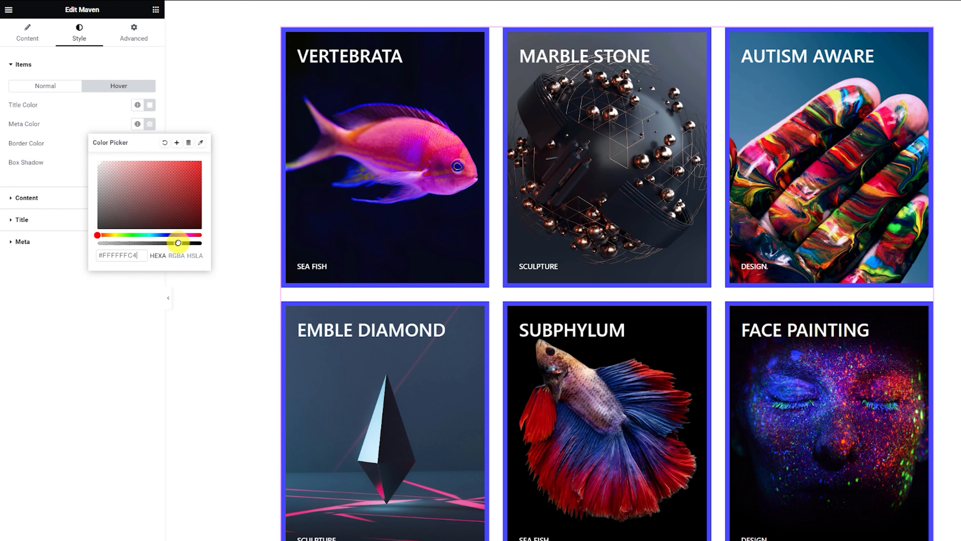
left_click(75, 123)
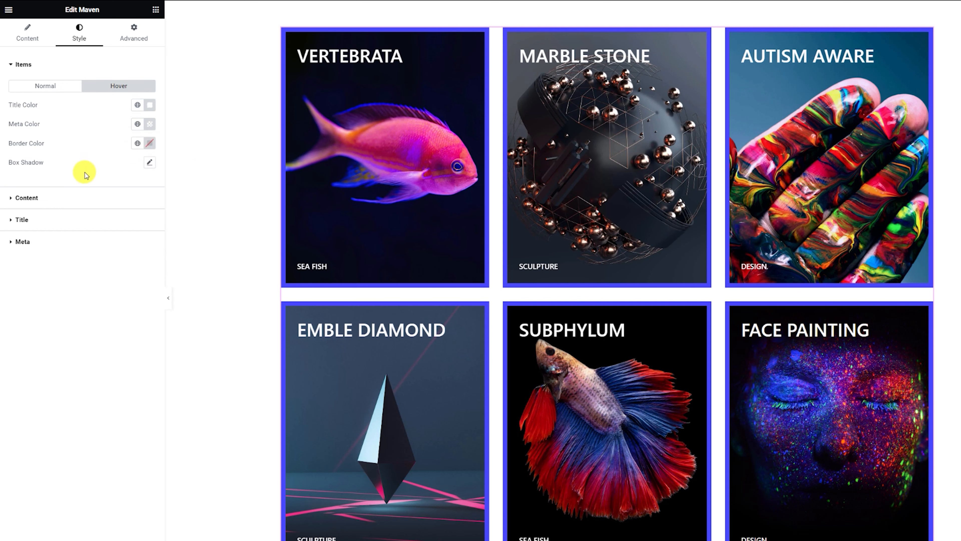
Give the content area of the gallery items a fully transparent color background and a 10 px margin on all sides.
left_click(77, 201)
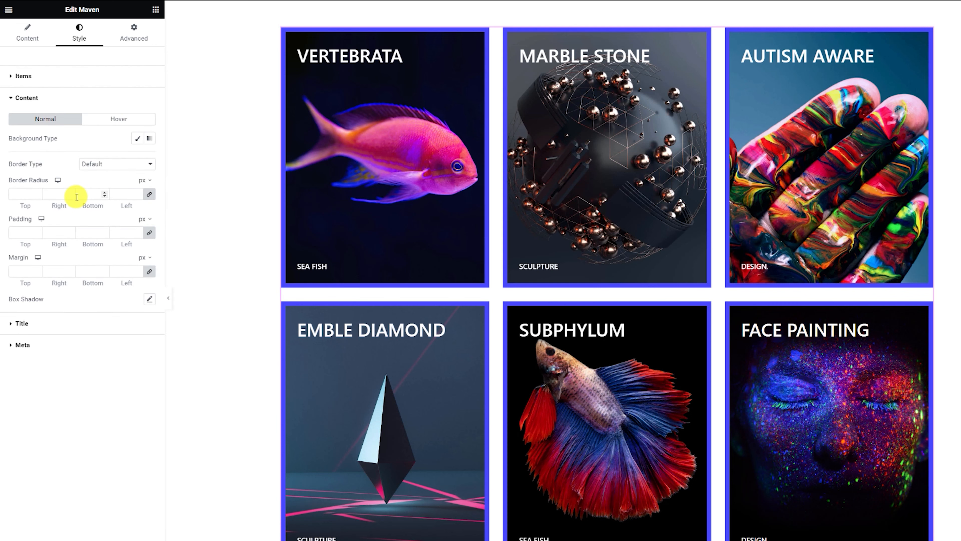
left_click(137, 139)
left_click(150, 157)
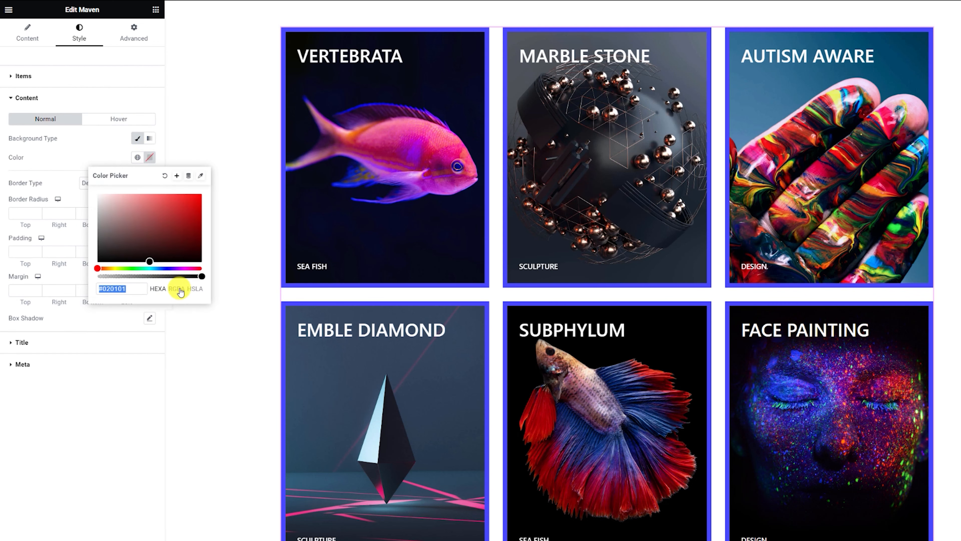
left_click_drag(162, 276, 82, 274)
left_click(85, 154)
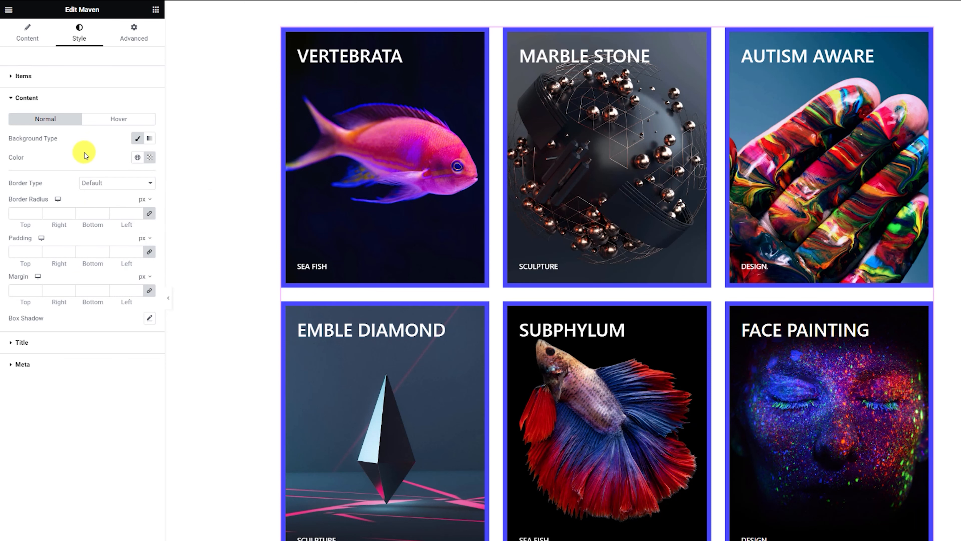
left_click(19, 291)
type("10")
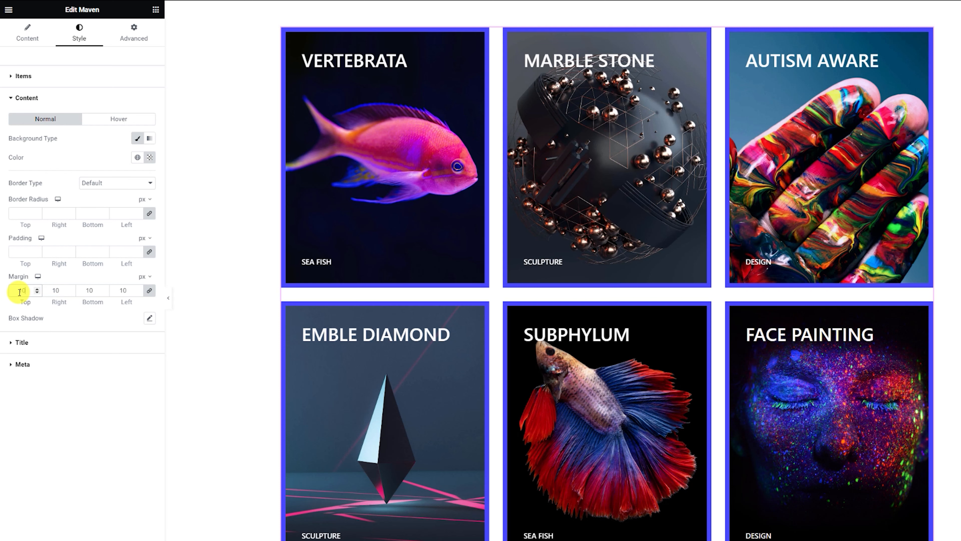
Set the color of the gallery item titles to white (#FFFFFF) in the Title styling.
left_click(23, 343)
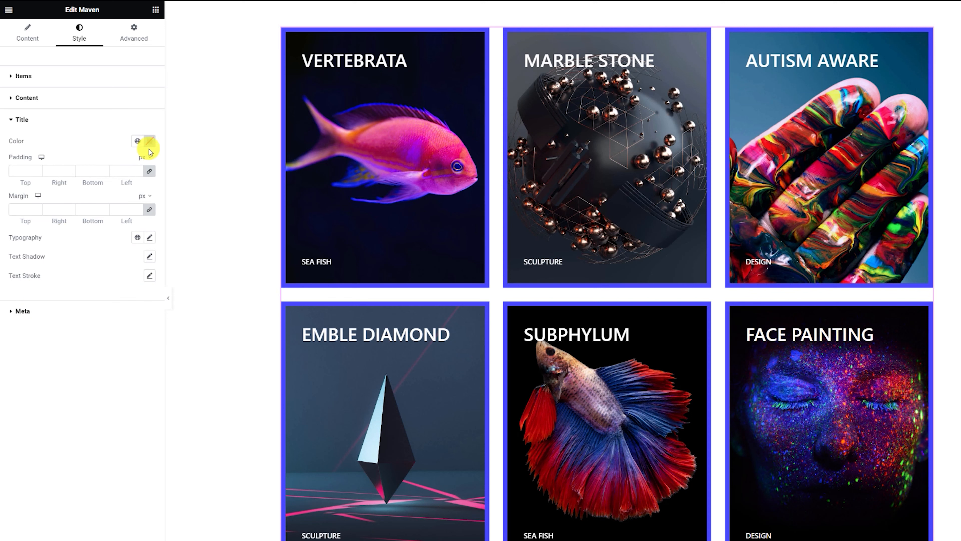
left_click(153, 142)
left_click_drag(124, 194, 94, 180)
left_click(86, 146)
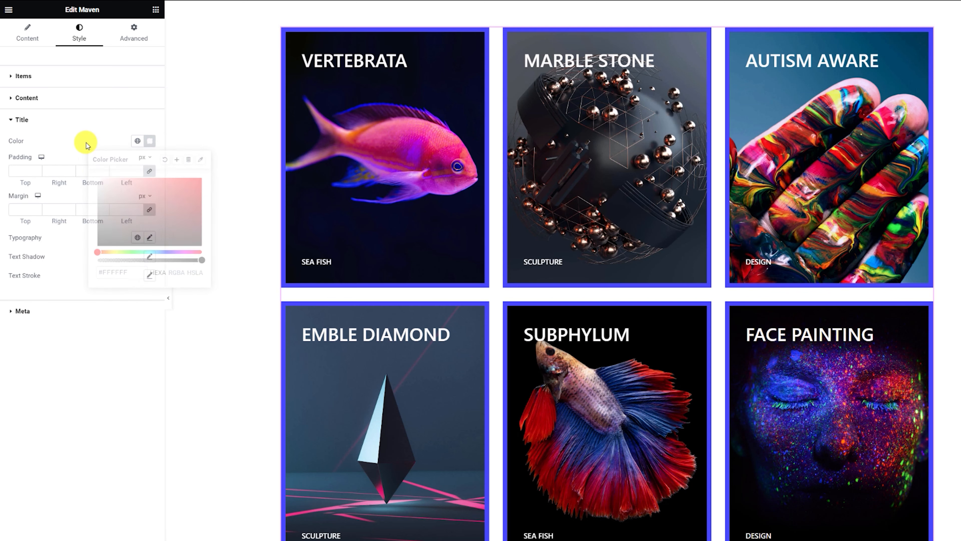
Set the typography of the gallery item titles to the Lato family at 30 px.
left_click(149, 237)
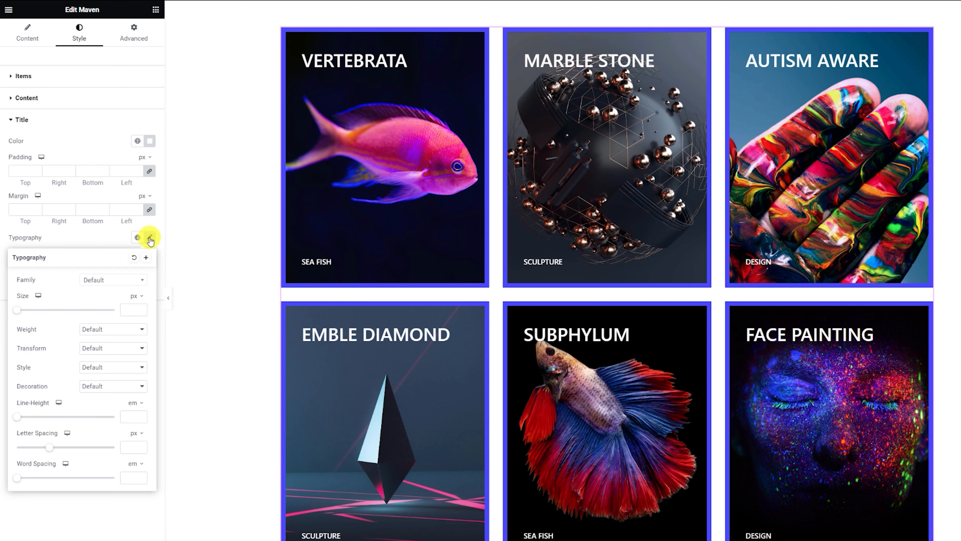
left_click(122, 280)
type("lato")
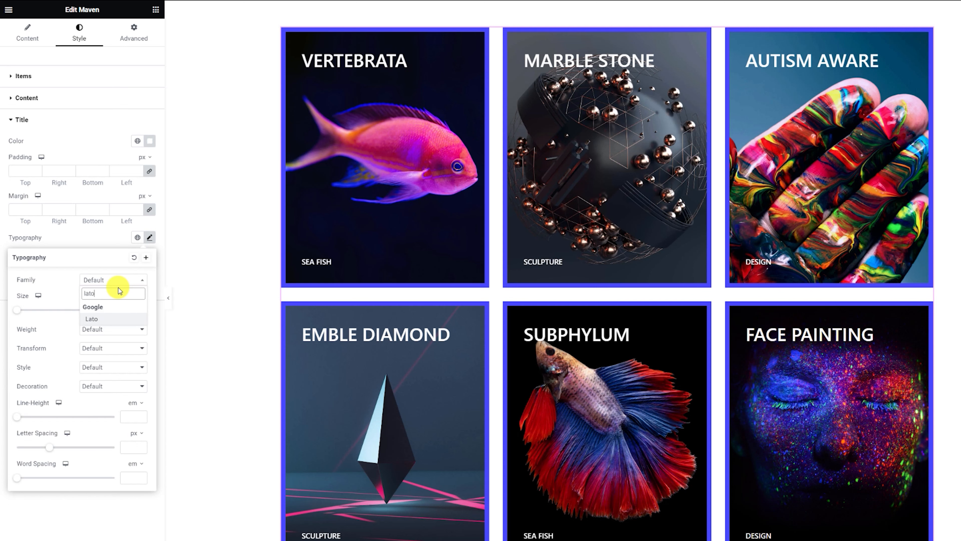
left_click(110, 321)
left_click(126, 312)
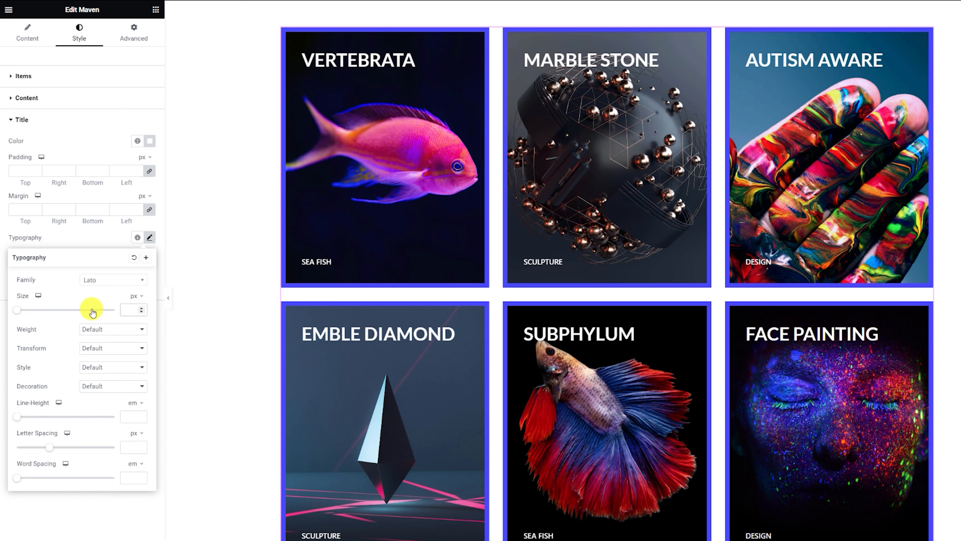
type("30")
left_click(91, 328)
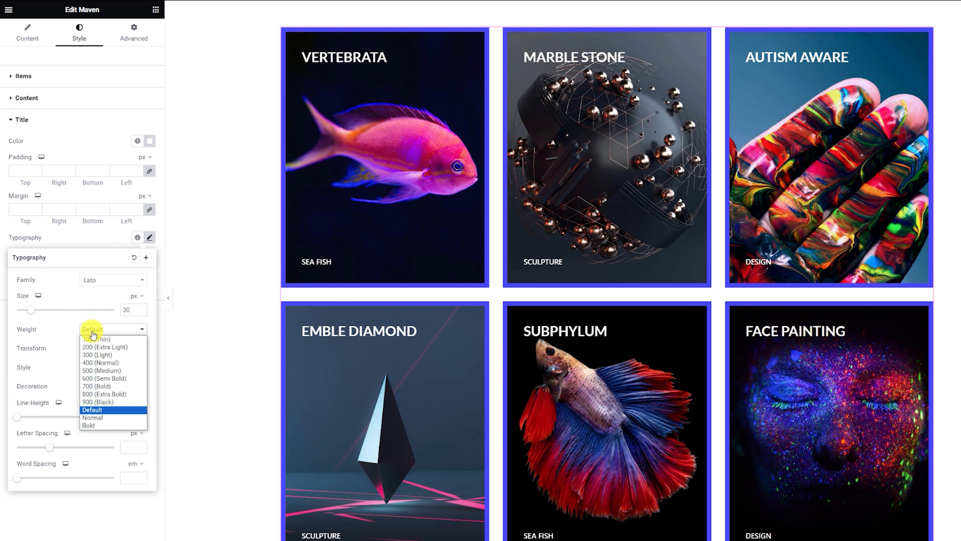
left_click(86, 374)
left_click(83, 238)
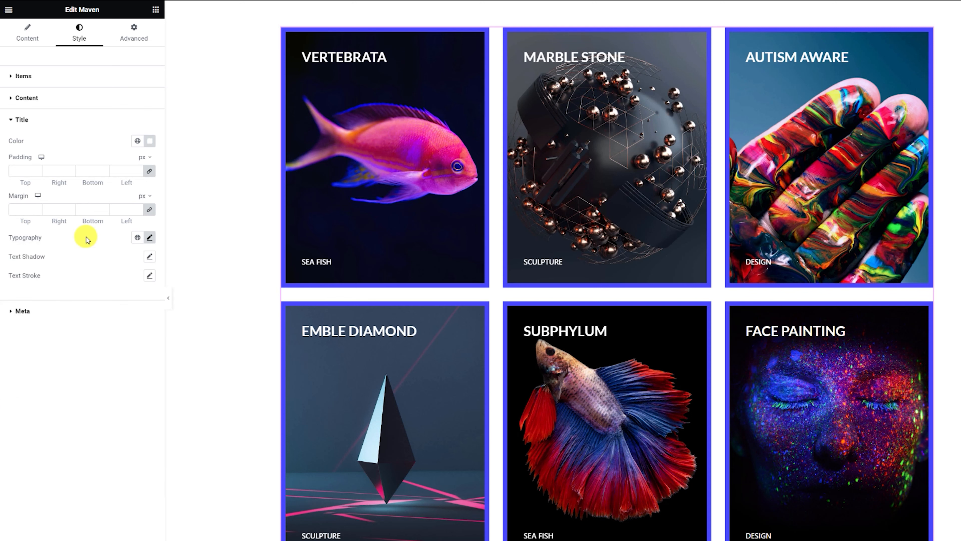
Set the typography of the items' meta text to the Lato family at 16 px with 4.3 px letter spacing.
left_click(48, 314)
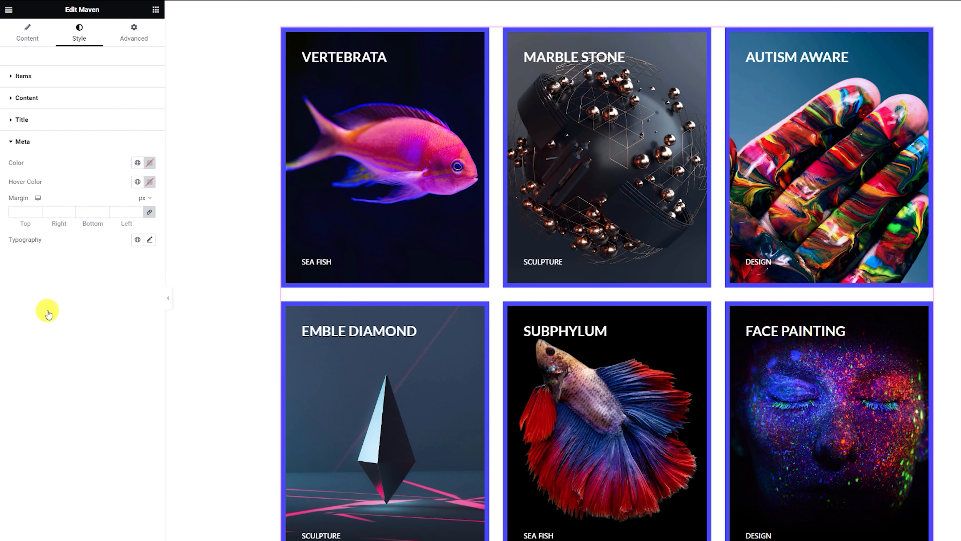
left_click(150, 239)
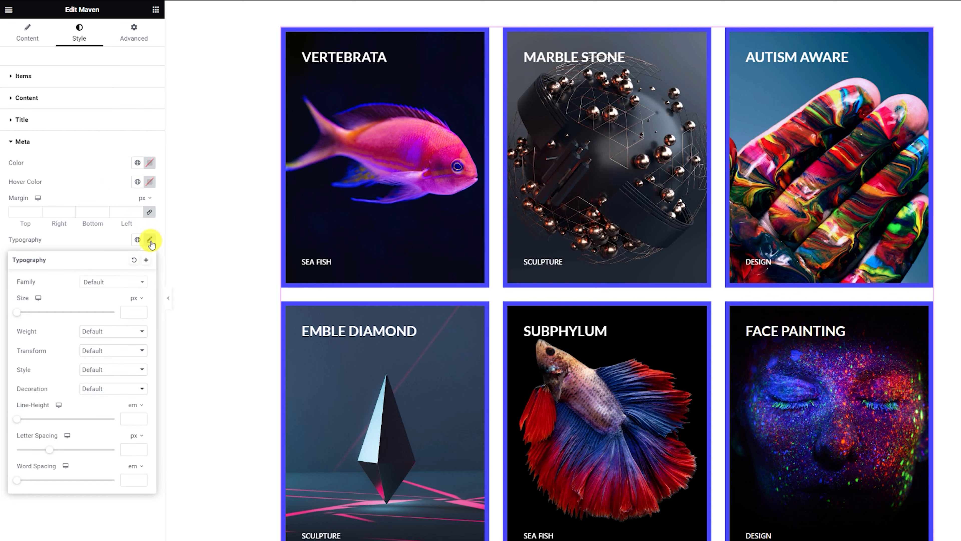
left_click(113, 282)
type("lato")
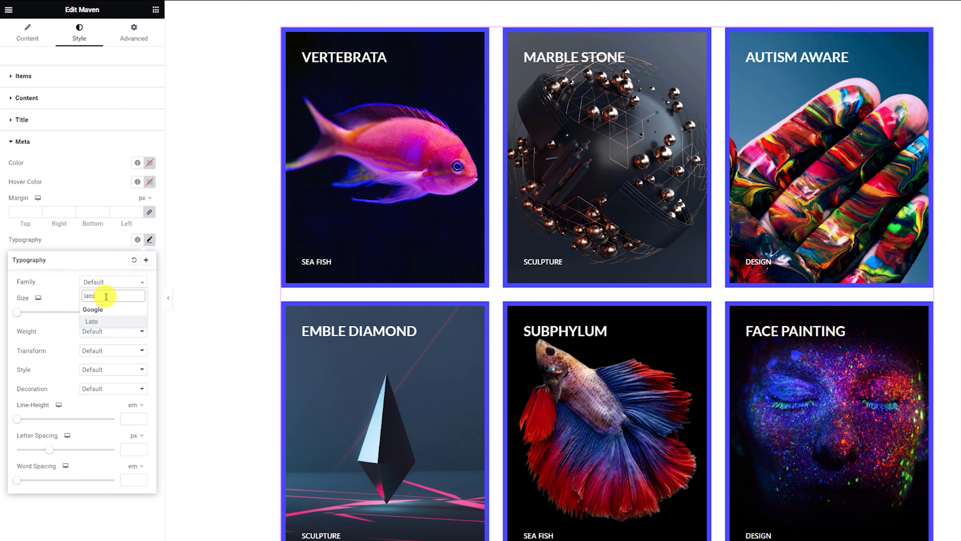
left_click(107, 320)
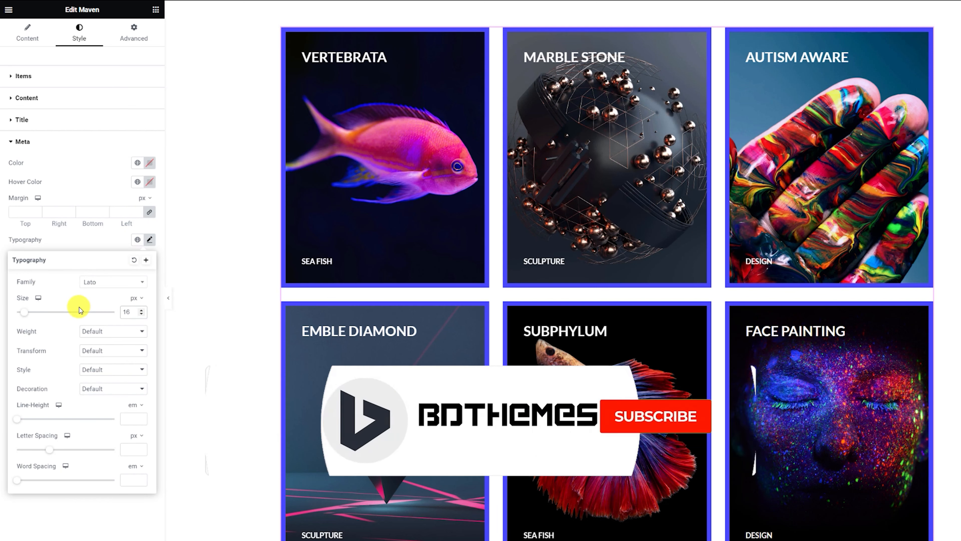
left_click_drag(49, 450, 77, 453)
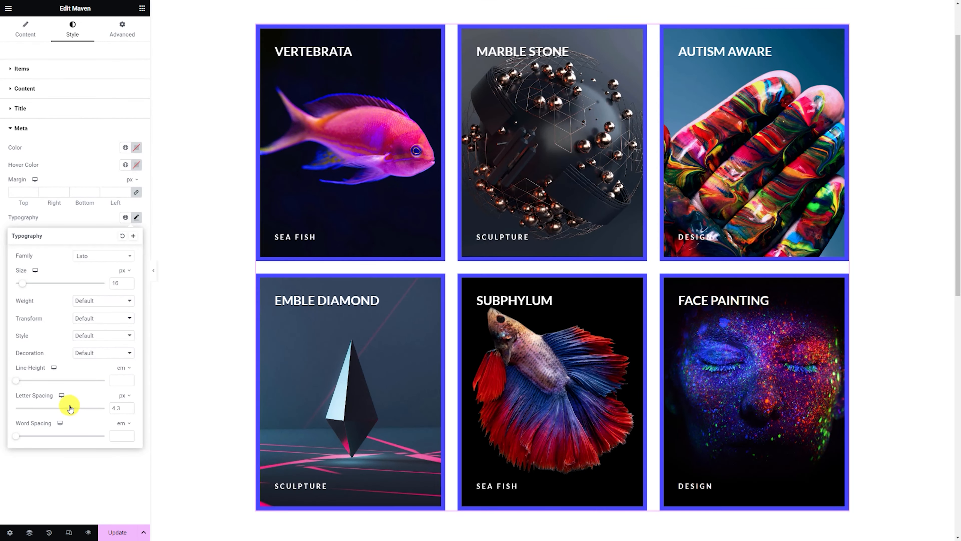
left_click(60, 224)
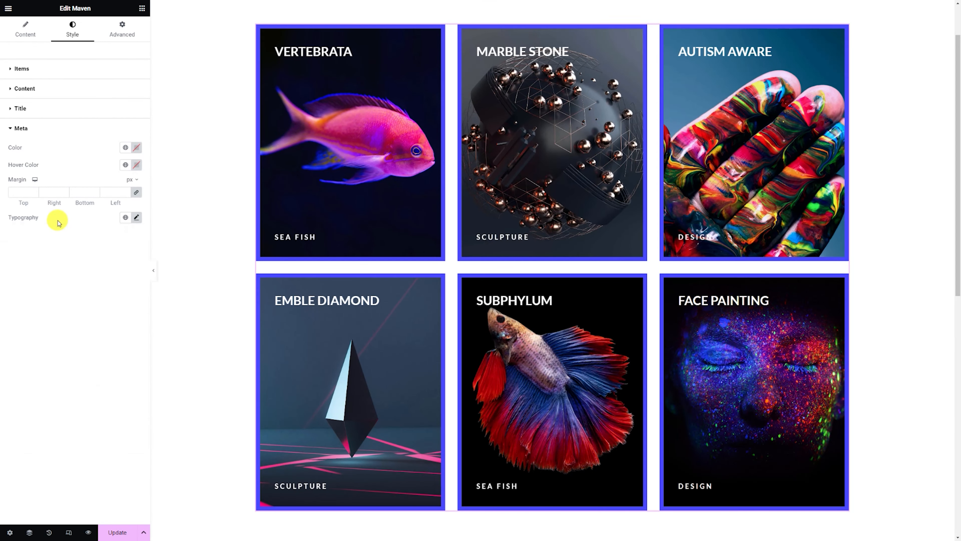
Hide the editing panel to preview the styled gallery and the items' hover effect across the full page width.
left_click(153, 271)
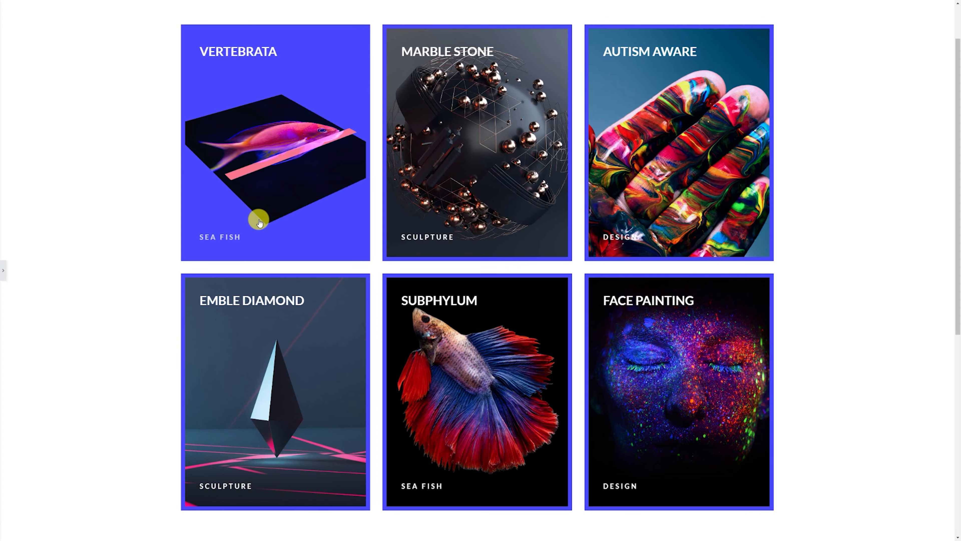